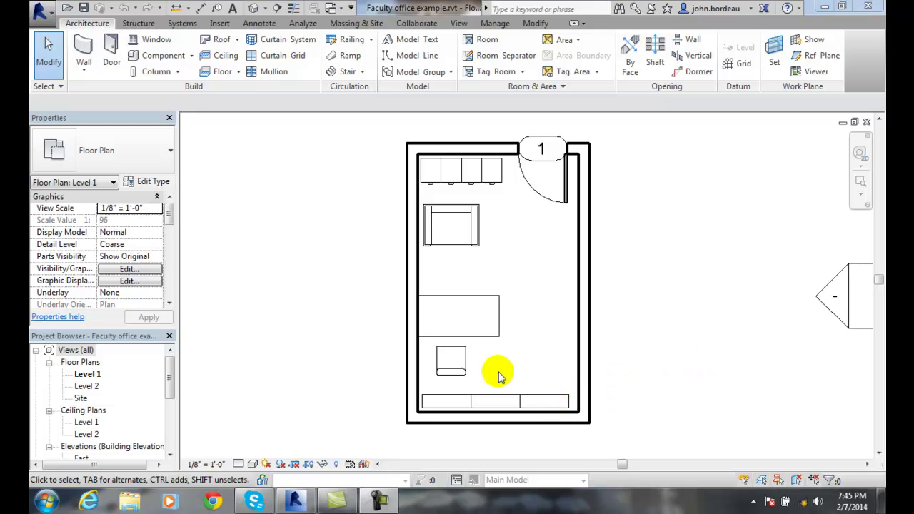
Ctrl-select the three bottom shelving units, chair, armchair, desk and top cabinets: ten furniture pieces.
{"action": "left_click", "coordinate": [48, 53]}
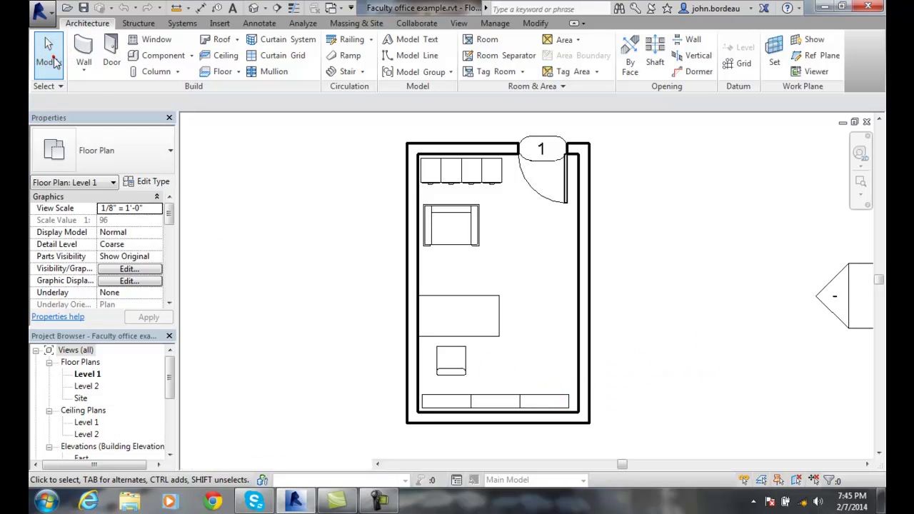
{"action": "left_click", "coordinate": [549, 400]}
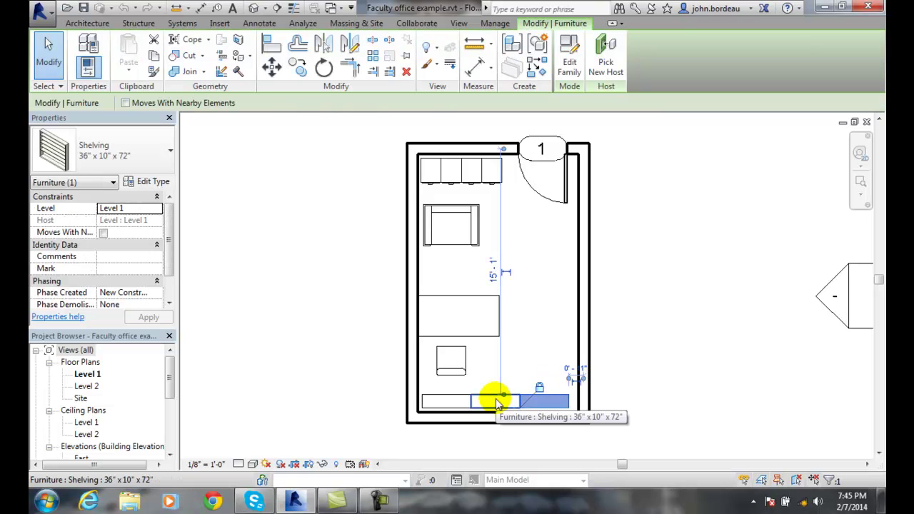
{"action": "left_click", "coordinate": [492, 400], "text": "ctrl"}
{"action": "left_click", "coordinate": [445, 398], "text": "ctrl"}
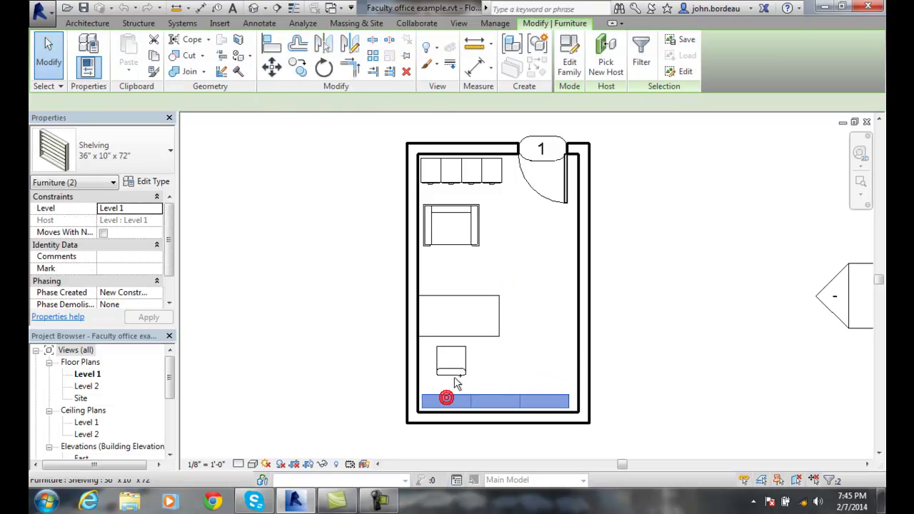
{"action": "left_click", "coordinate": [451, 363], "text": "ctrl"}
{"action": "left_click", "coordinate": [454, 239], "text": "ctrl"}
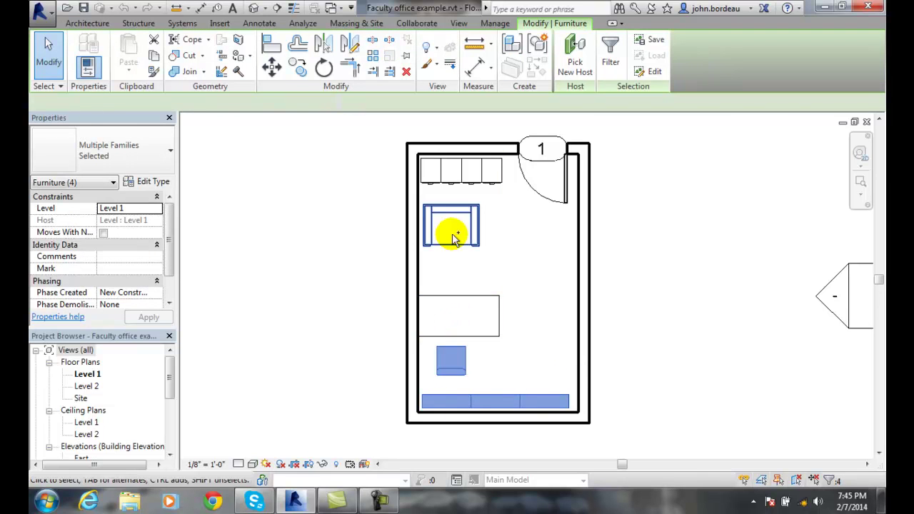
{"action": "left_click", "coordinate": [492, 171], "text": "ctrl"}
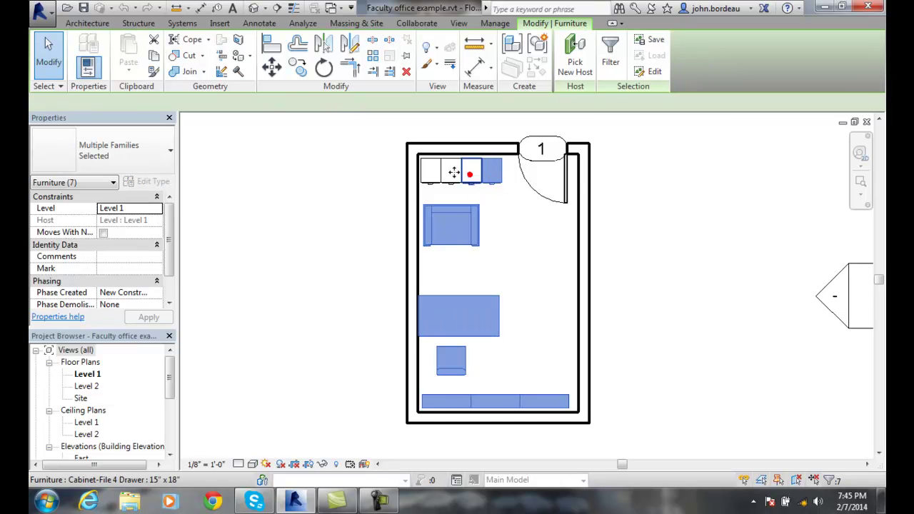
{"action": "left_click", "coordinate": [455, 172], "text": "ctrl"}
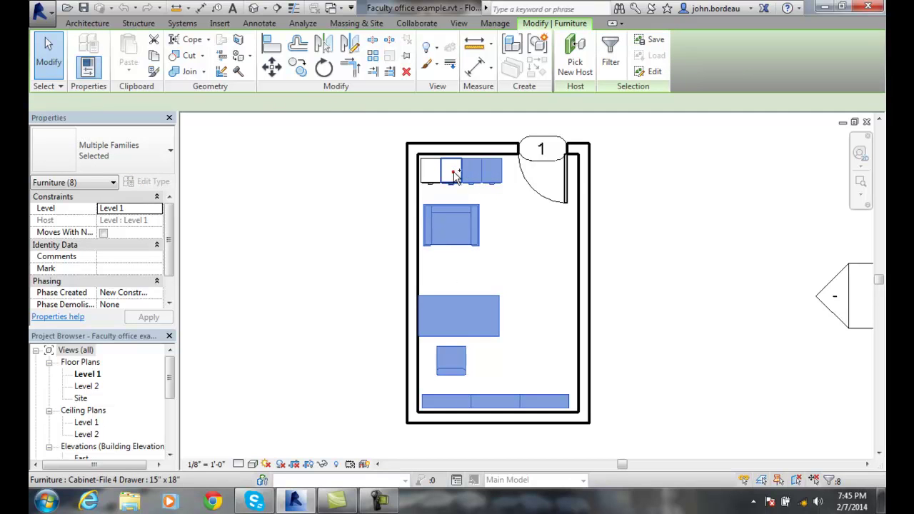
{"action": "left_click", "coordinate": [448, 216], "text": "ctrl"}
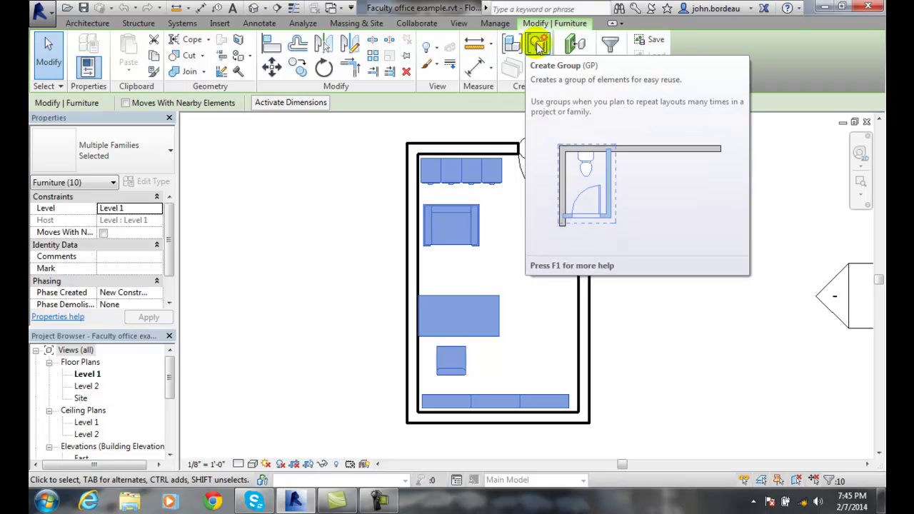
Create a group from the ten selected pieces and name it 'Faculty Office Furniture'.
{"action": "left_click", "coordinate": [537, 46]}
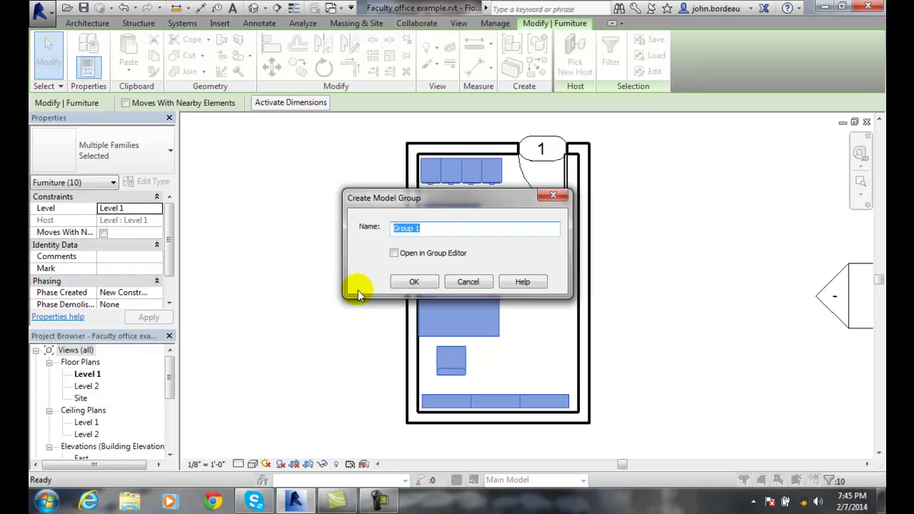
{"action": "type", "text": "Facu"}
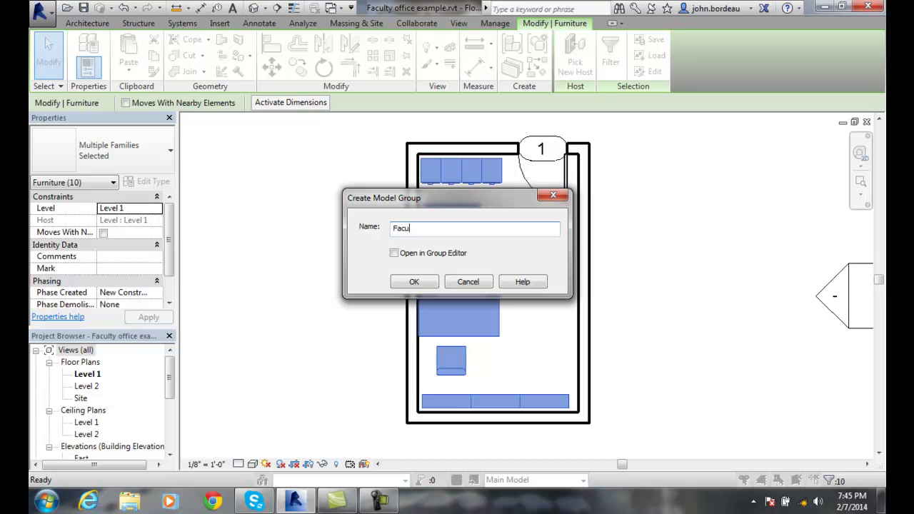
{"action": "type", "text": "ty Office Furniture"}
{"action": "left_click", "coordinate": [410, 282]}
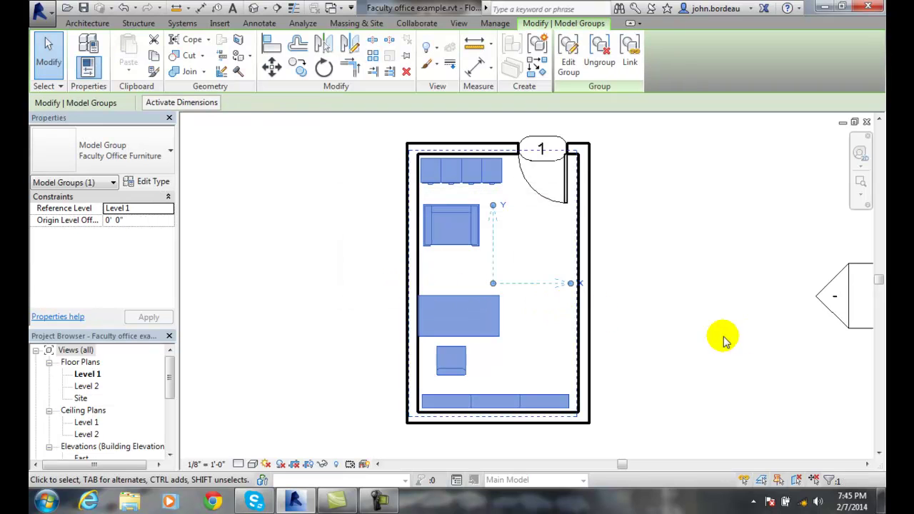
Deselect the group and expand Groups > Model in the Project Browser to reveal Faculty Office Furniture.
{"action": "left_click", "coordinate": [718, 341]}
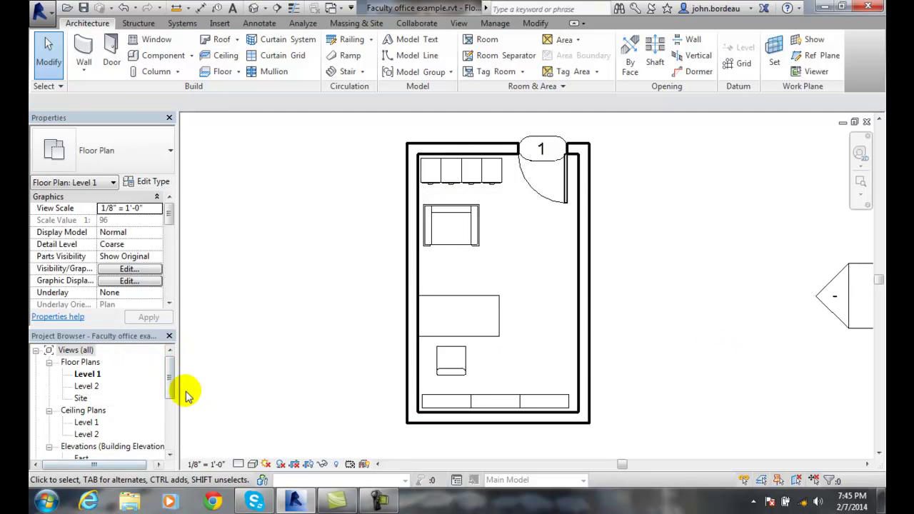
{"action": "left_click_drag", "start_coordinate": [171, 375], "coordinate": [168, 429]}
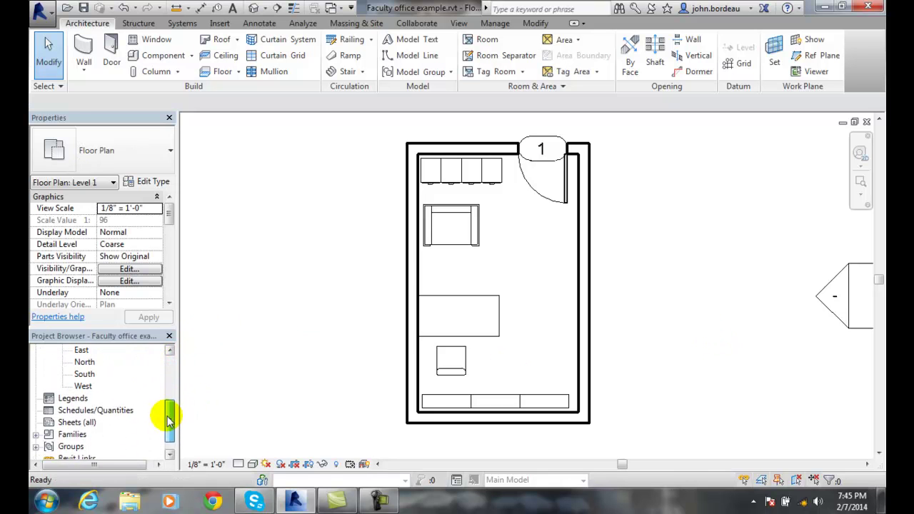
{"action": "left_click", "coordinate": [71, 444]}
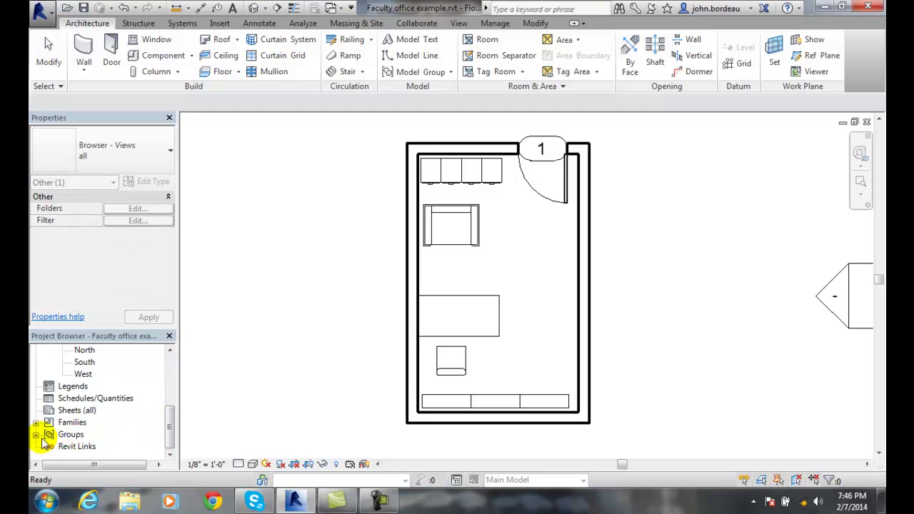
{"action": "left_click", "coordinate": [36, 434]}
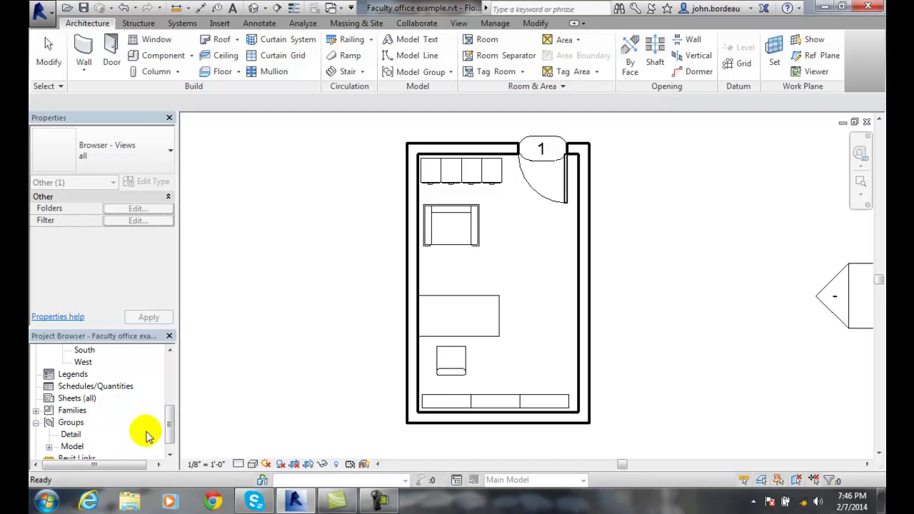
{"action": "left_click_drag", "start_coordinate": [169, 418], "coordinate": [168, 428]}
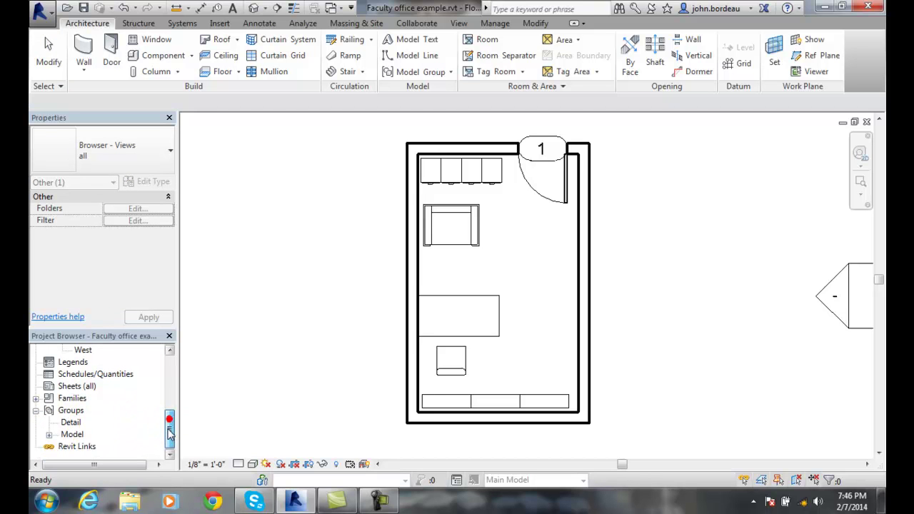
{"action": "left_click", "coordinate": [49, 434]}
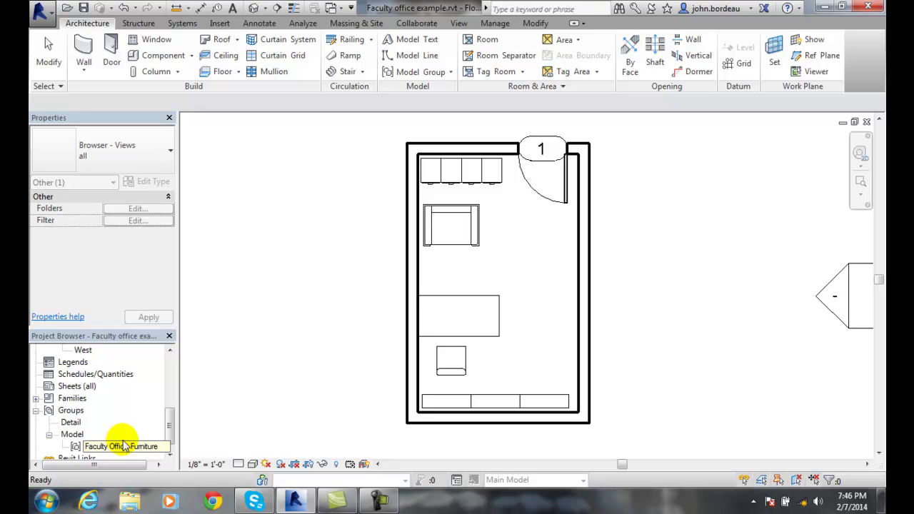
{"action": "left_click", "coordinate": [123, 9]}
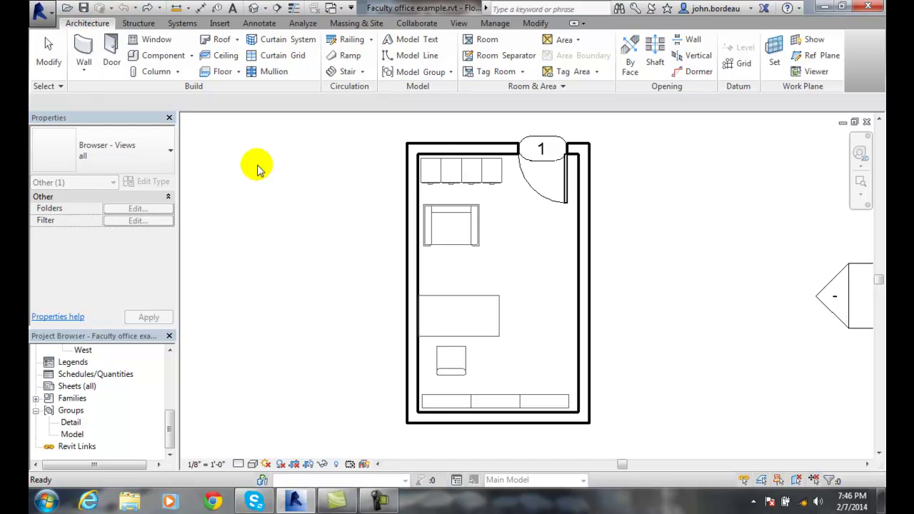
{"action": "left_click", "coordinate": [551, 403]}
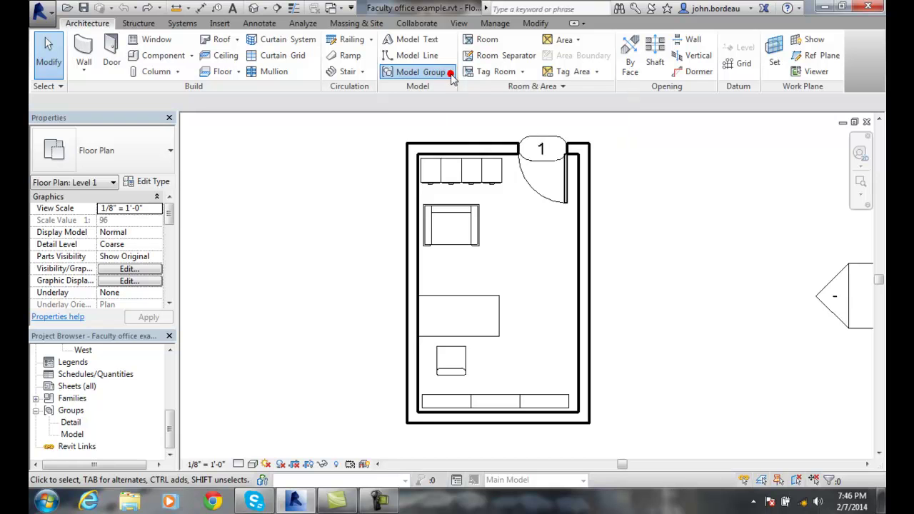
{"action": "left_click", "coordinate": [452, 73]}
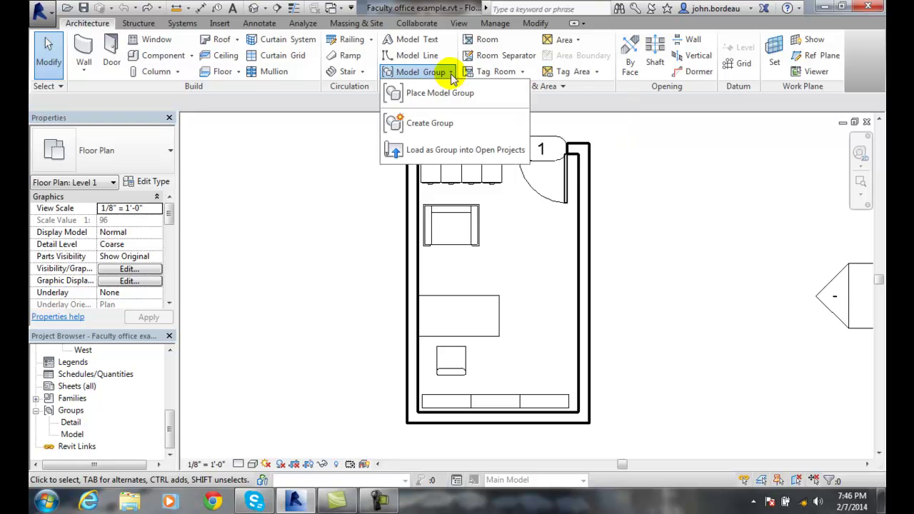
{"action": "left_click", "coordinate": [429, 123]}
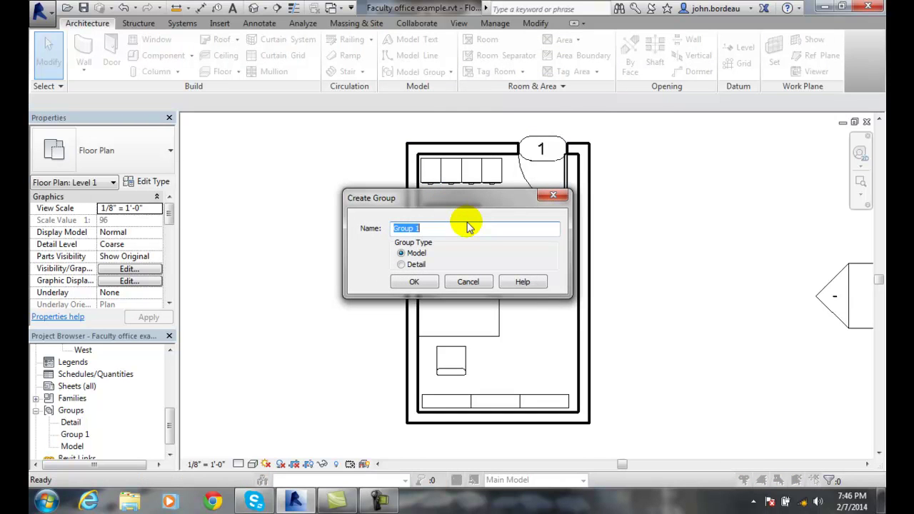
{"action": "left_click", "coordinate": [474, 283]}
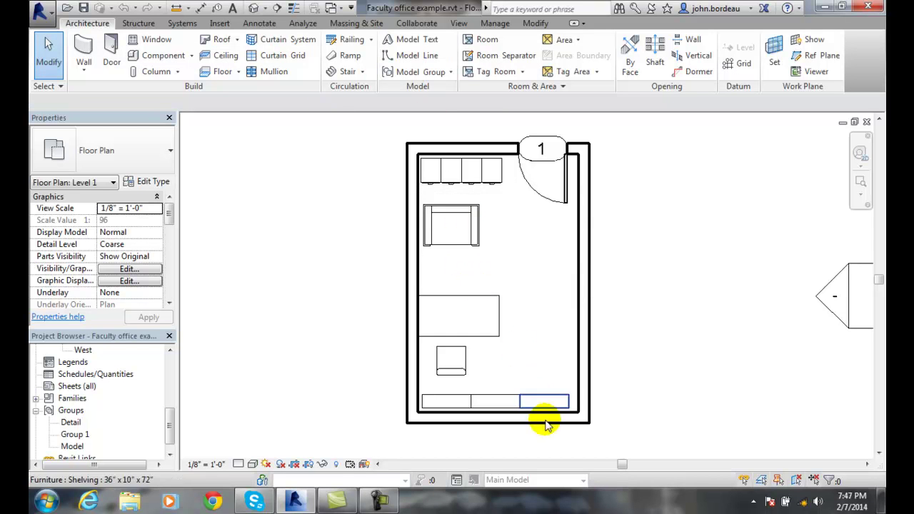
Crossing-select the shelving, desk, armchair and filing cabinets, then show the Architecture Model Group options.
{"action": "left_click_drag", "start_coordinate": [573, 402], "coordinate": [426, 221]}
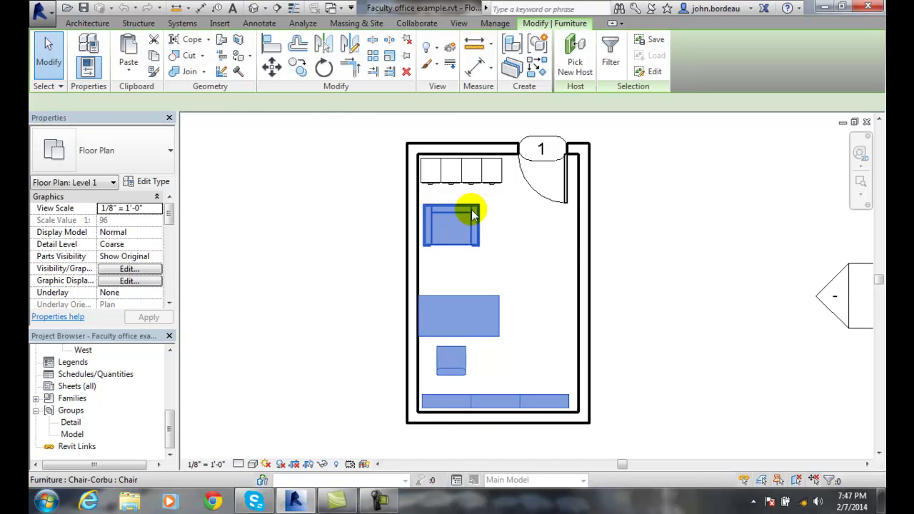
{"action": "left_click_drag", "start_coordinate": [495, 196], "coordinate": [430, 168], "text": "ctrl"}
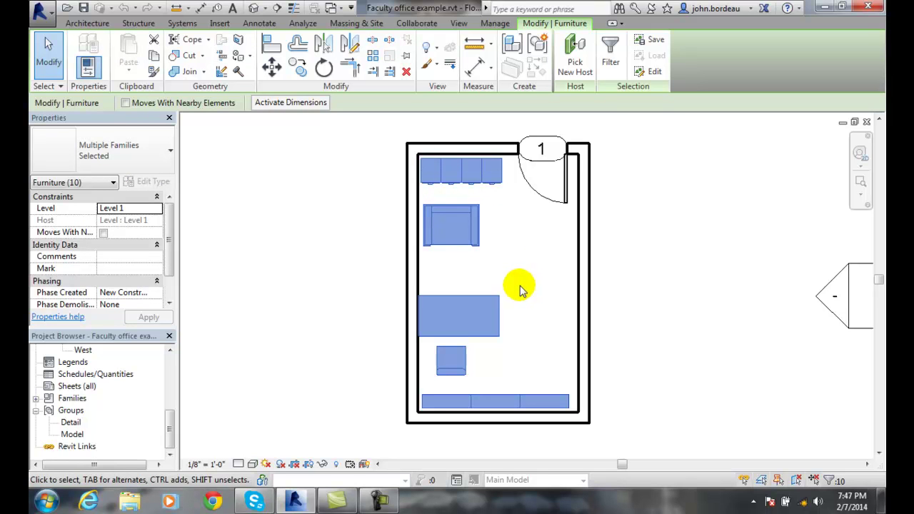
{"action": "left_click", "coordinate": [75, 23]}
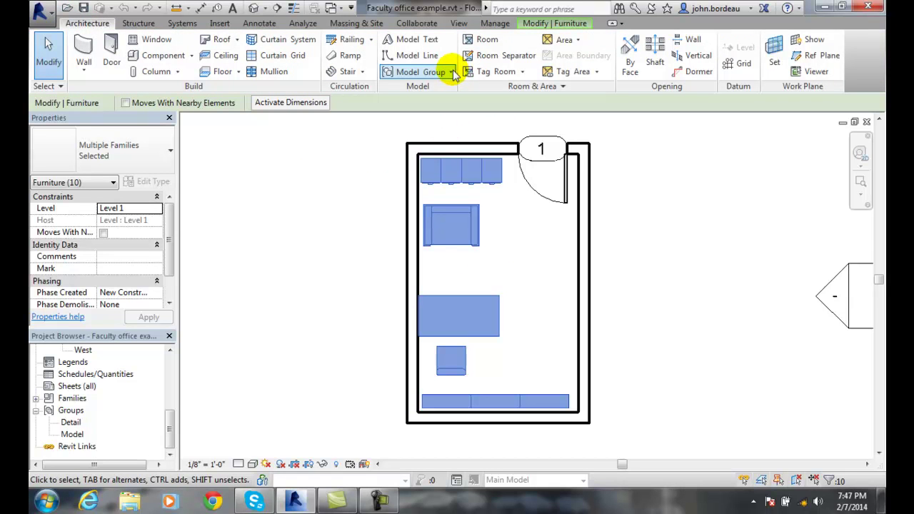
{"action": "left_click", "coordinate": [450, 72]}
Create a model group from the ten furniture pieces named 'Faculty Office Furniture Grouping'.
{"action": "left_click", "coordinate": [429, 129]}
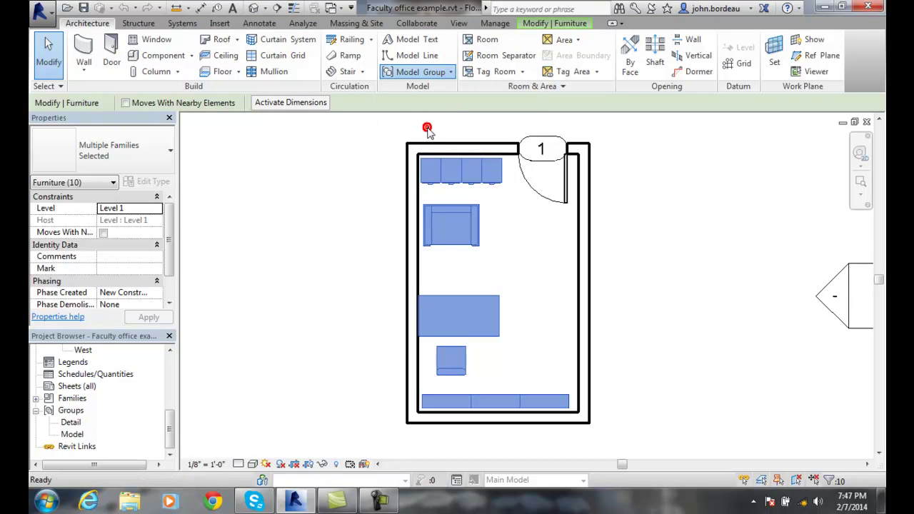
{"action": "left_click_drag", "start_coordinate": [453, 203], "coordinate": [541, 258]}
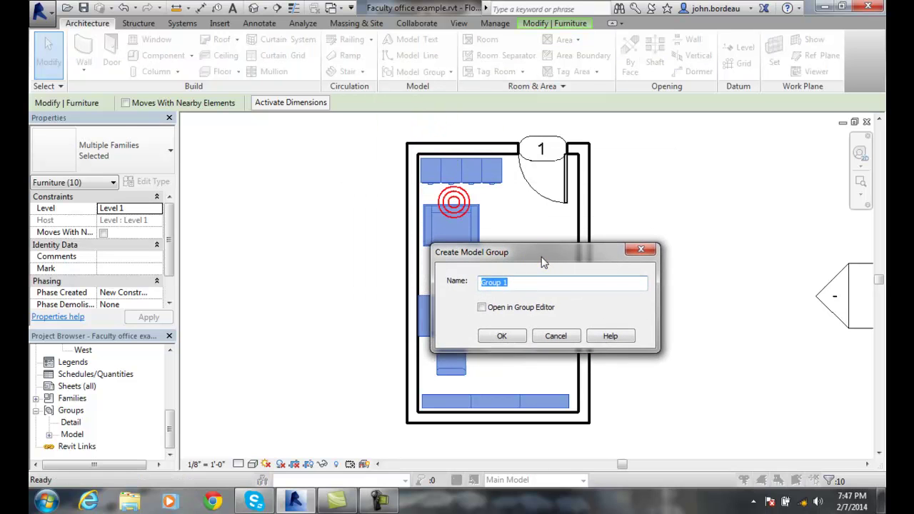
{"action": "type", "text": "Faculty"}
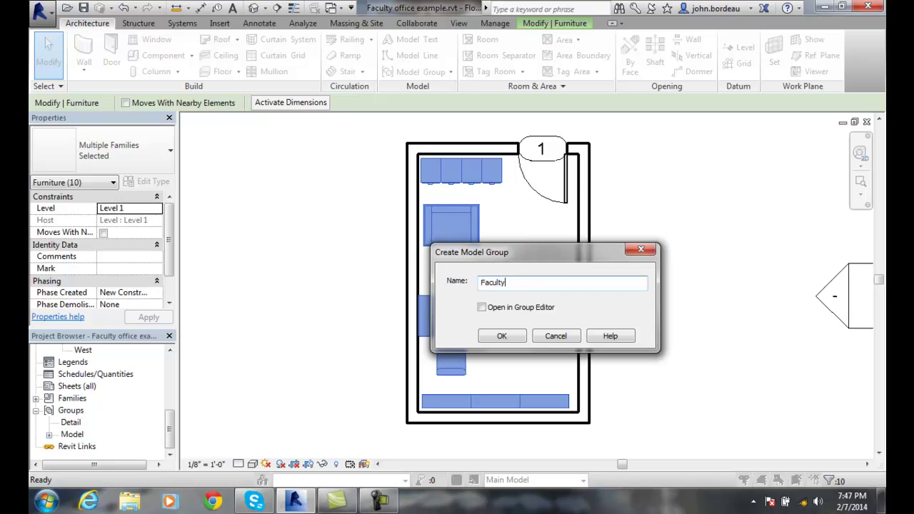
{"action": "type", "text": " Office F"}
{"action": "type", "text": "urnitu"}
{"action": "type", "text": "re"}
{"action": "type", "text": "op"}
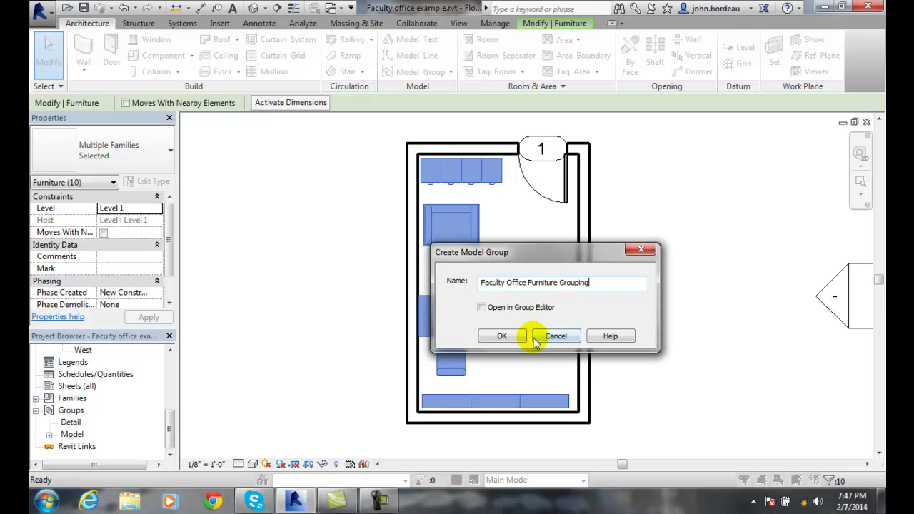
{"action": "left_click", "coordinate": [508, 336]}
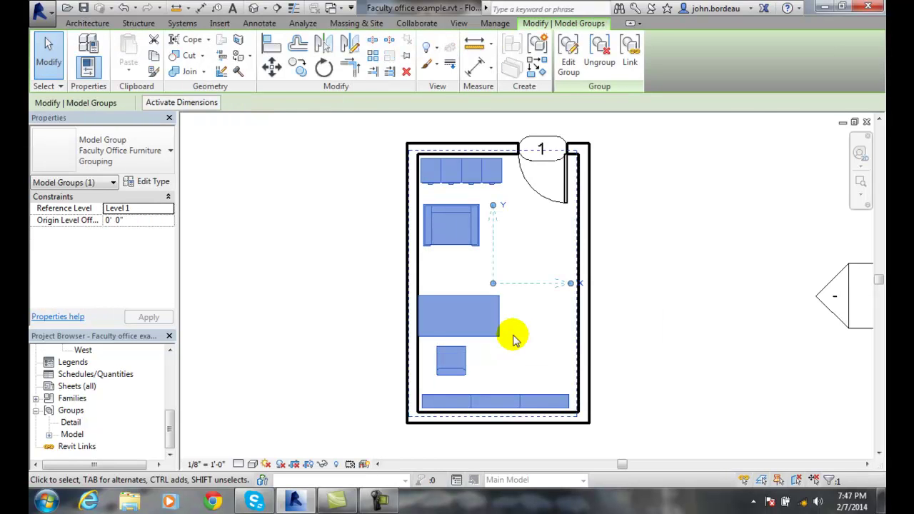
Deselect, expand Groups > Model in the Project Browser, and select 'Faculty Office Furniture Grouping'.
{"action": "left_click", "coordinate": [527, 321]}
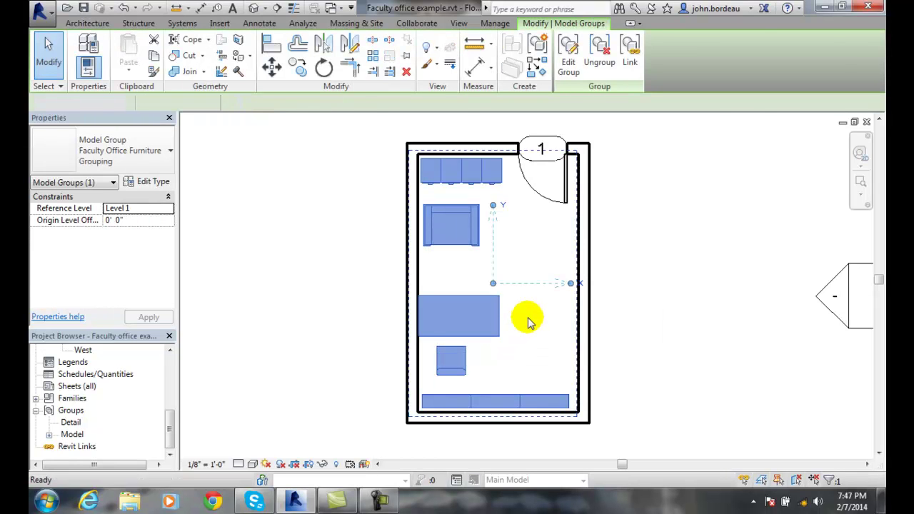
{"action": "left_click", "coordinate": [169, 427]}
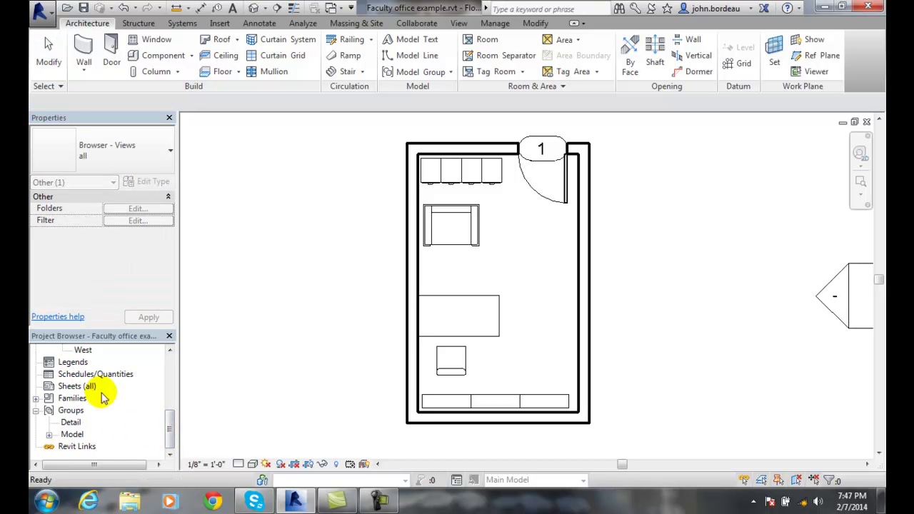
{"action": "mouse_move", "coordinate": [169, 427]}
{"action": "left_mouse_down"}
{"action": "mouse_move", "coordinate": [168, 368]}
{"action": "mouse_move", "coordinate": [161, 429]}
{"action": "left_mouse_up"}
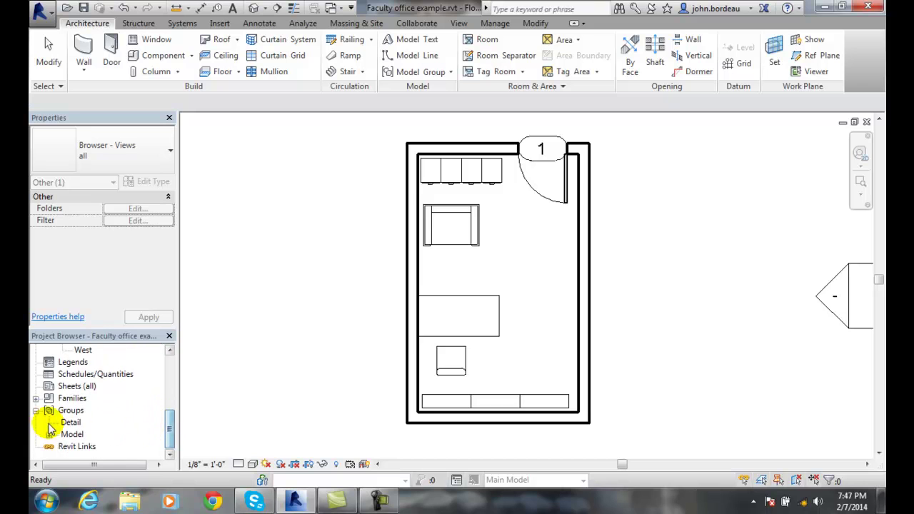
{"action": "left_click", "coordinate": [48, 435]}
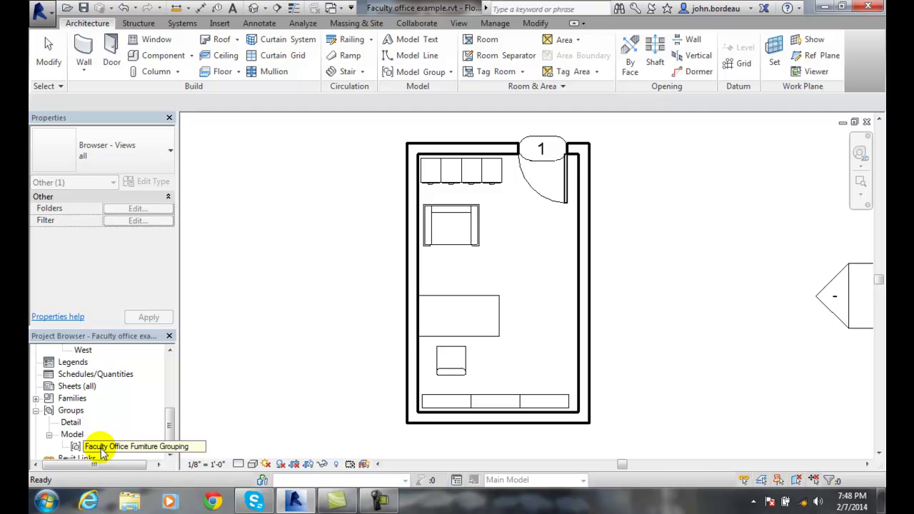
{"action": "left_click", "coordinate": [102, 447]}
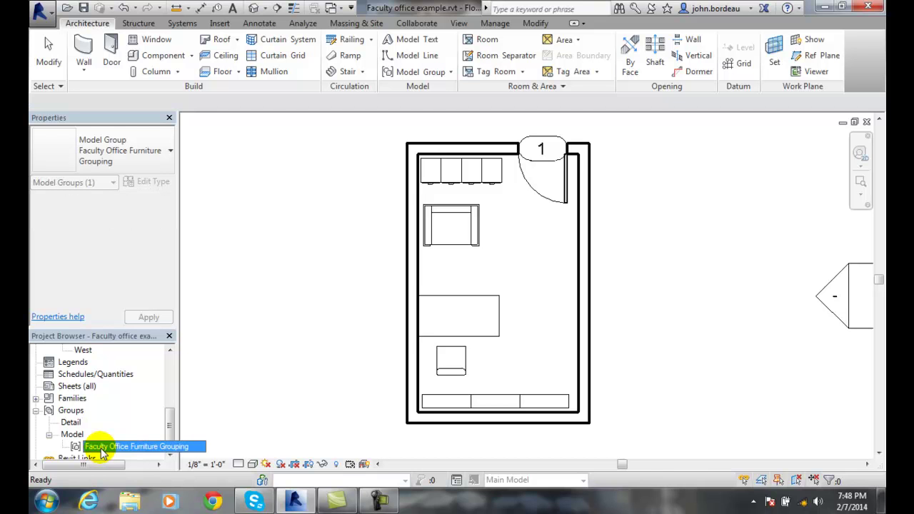
{"action": "right_click", "coordinate": [103, 448]}
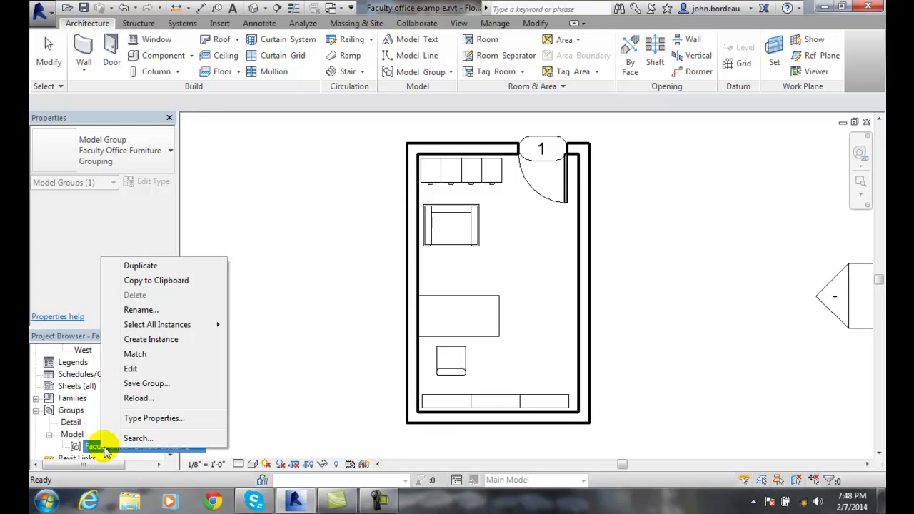
{"action": "left_click", "coordinate": [142, 317]}
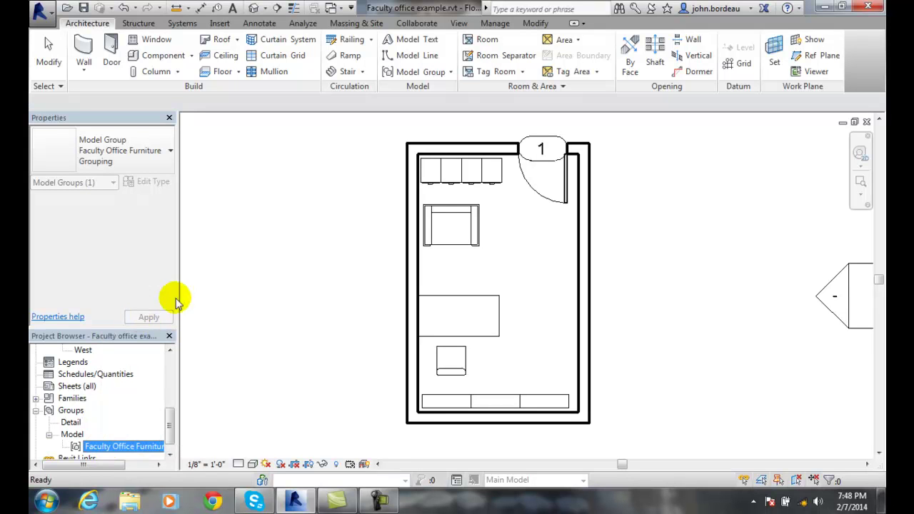